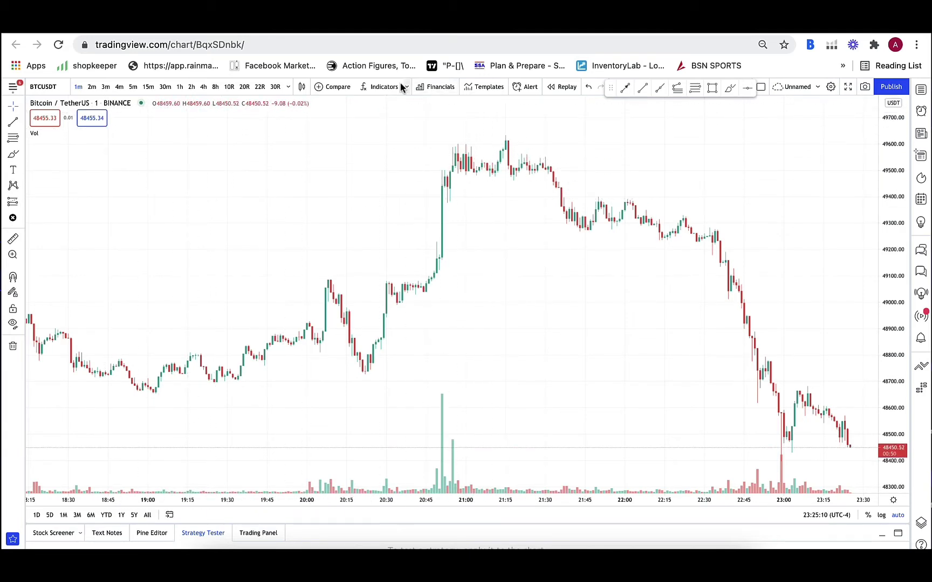
Add the BellCurves (Expo) and Trend Cloud (Expo) invite-only indicators to the BTCUSDT chart.
click(380, 89)
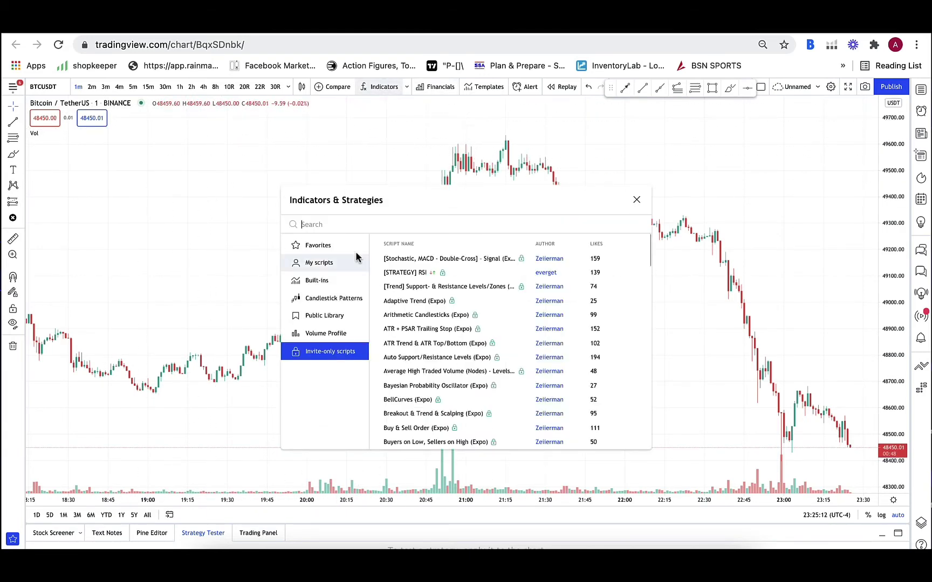
click(405, 399)
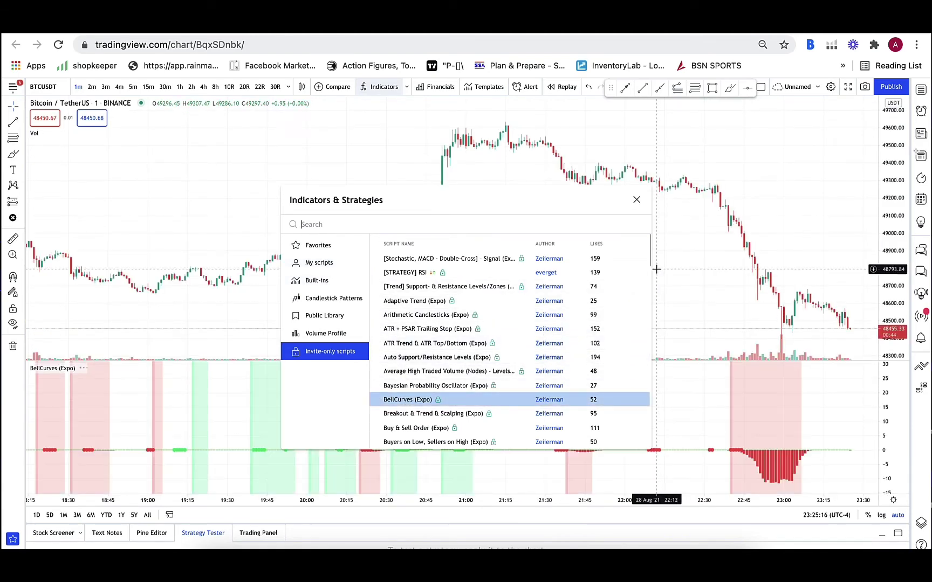
drag(650, 263, 616, 405)
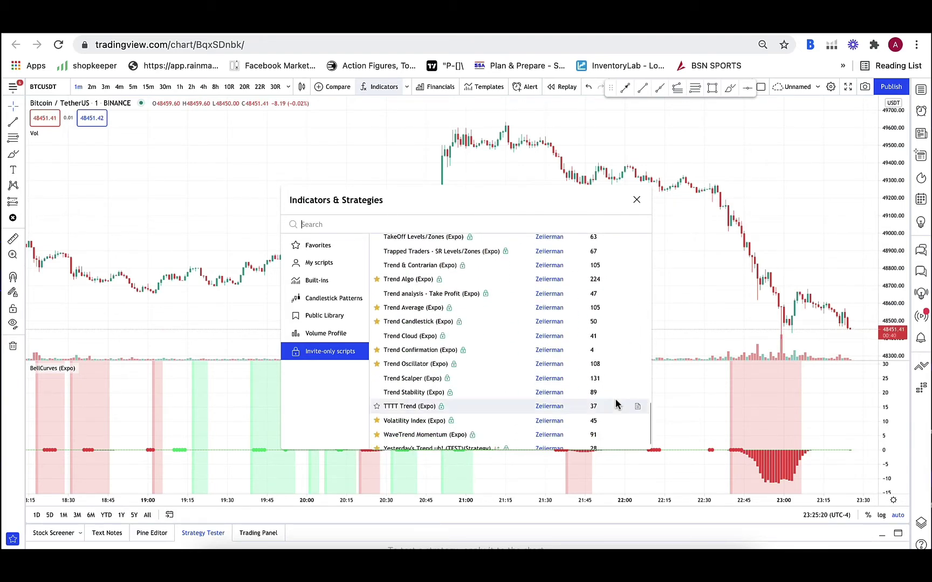
click(401, 338)
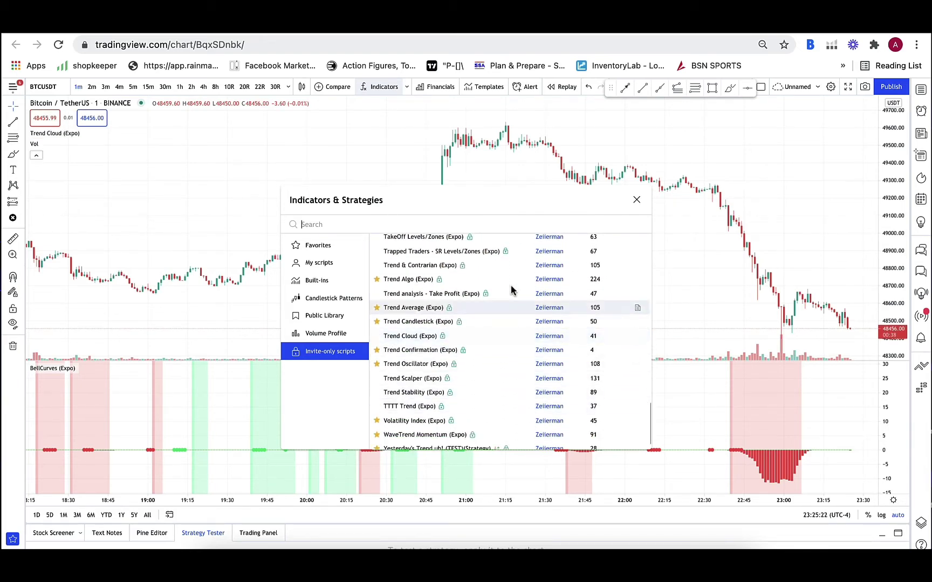
click(637, 200)
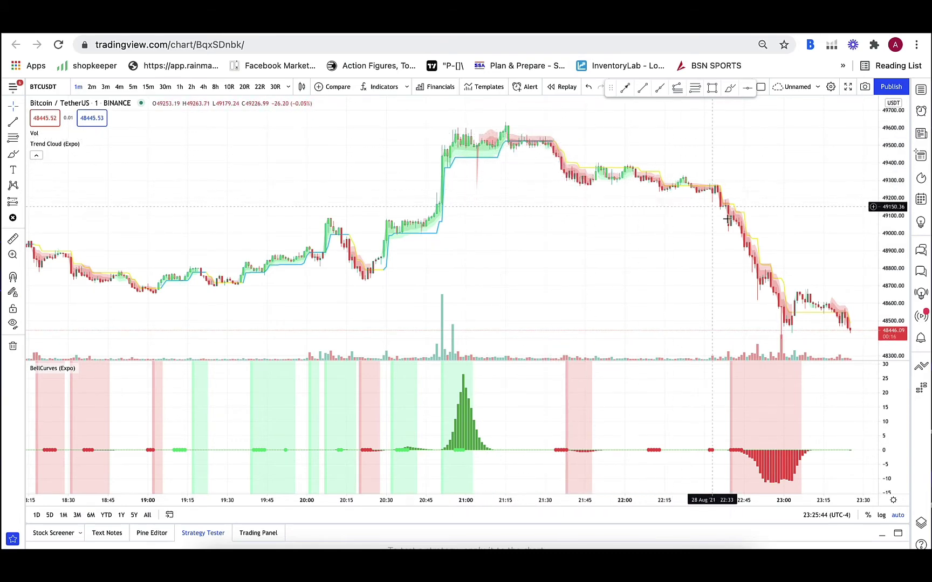
Rename the Unnamed chart layout to 'bitcoin' and save.
click(818, 87)
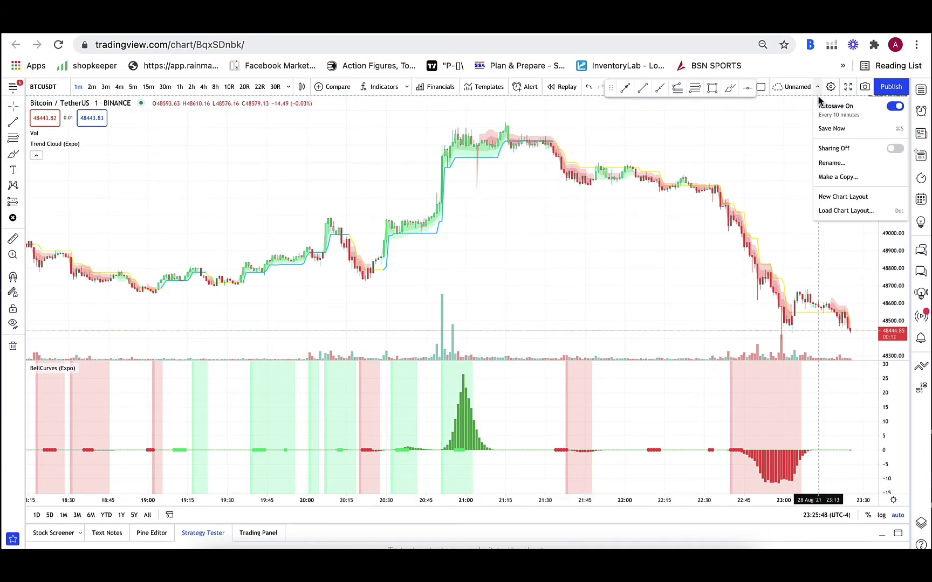
click(831, 162)
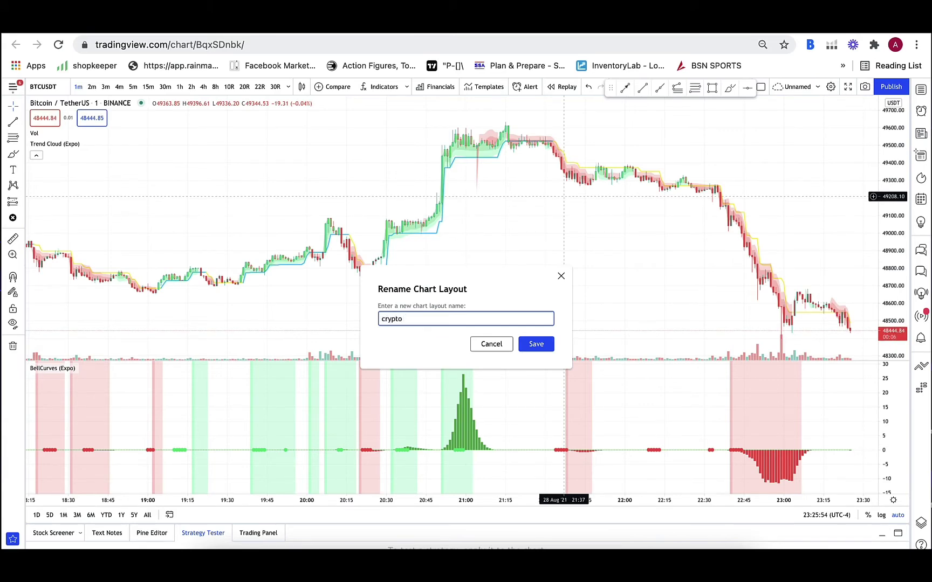
key(BackSpace)
key(BackSpace)
key(BackSpace)
text(bitcoin)
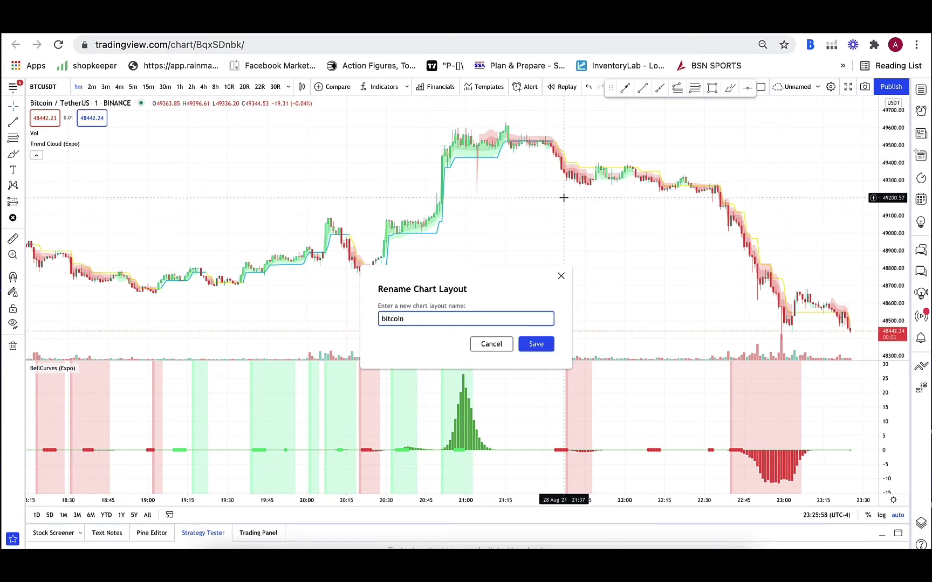
click(540, 348)
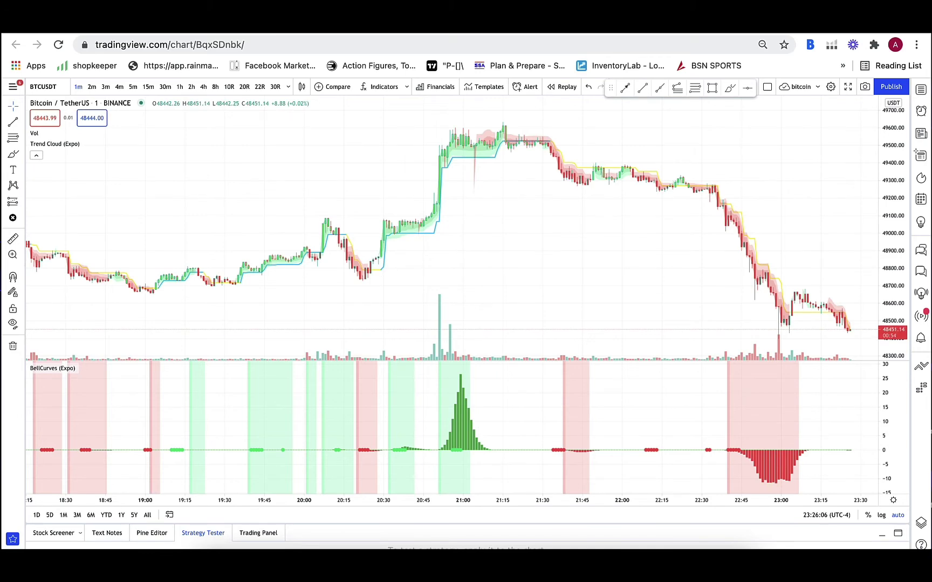
Create a new blank chart layout from the main menu.
click(15, 88)
mouse_move(107, 92)
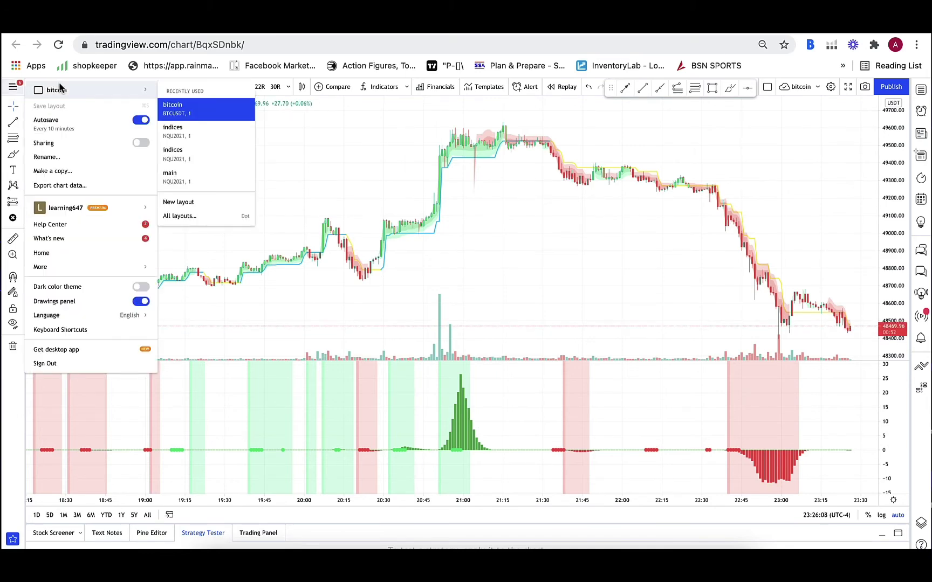
click(189, 199)
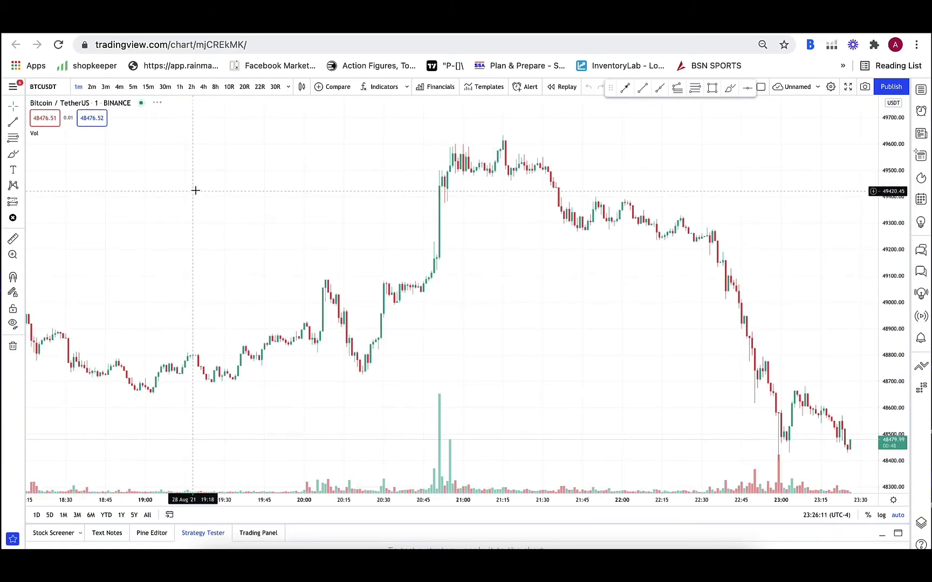
Search 'NQ' and switch the chart to the NQU2021 E-mini Nasdaq-100 September 2021 contract.
click(54, 85)
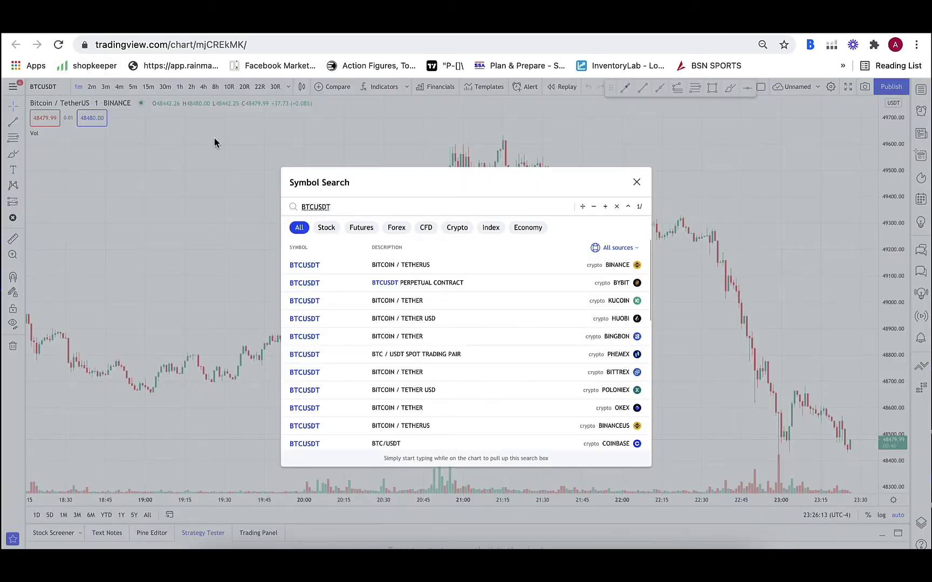
key(BackSpace)
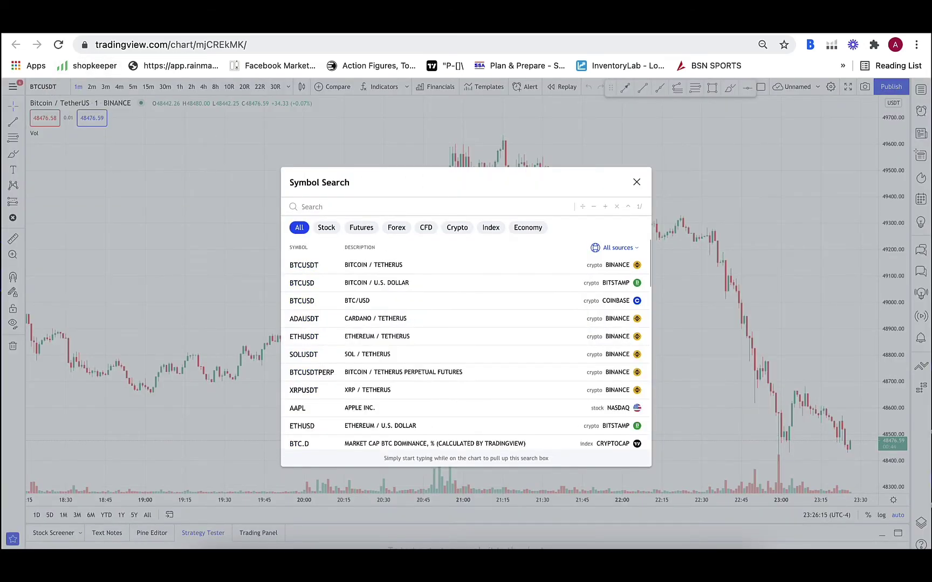
text(NQ)
click(383, 270)
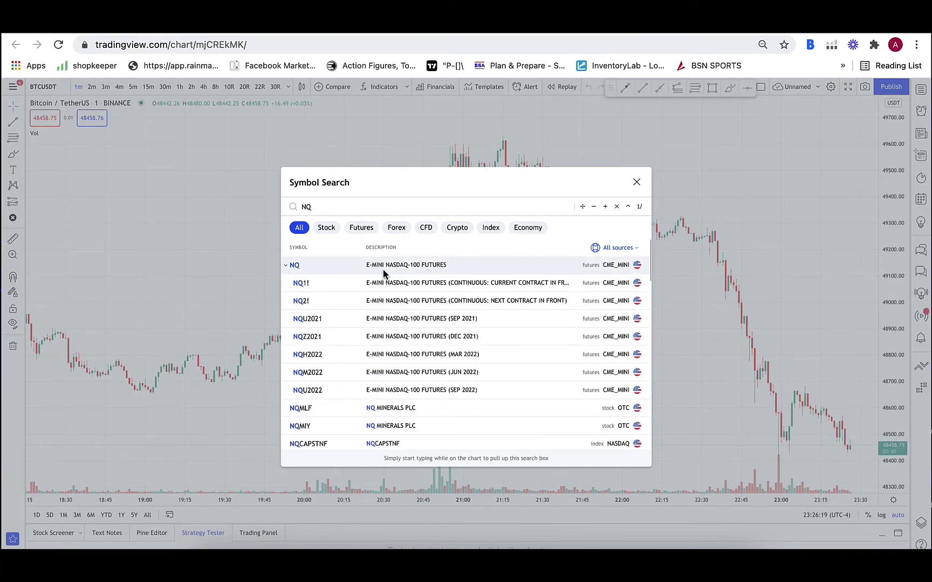
click(370, 318)
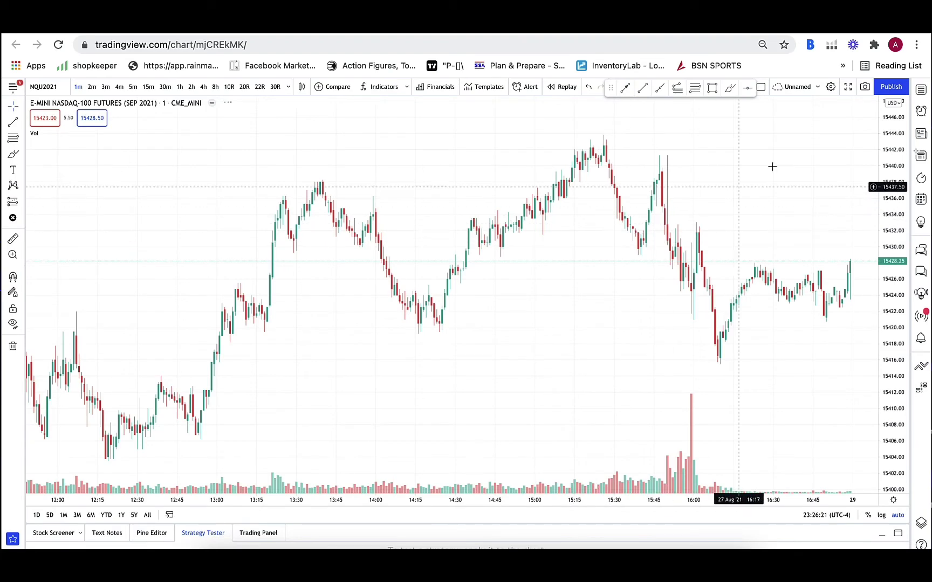
Add the invite-only Adaptive Trend (Expo) and Range & Trend (Expo) indicators to the NQU2021 chart.
click(392, 88)
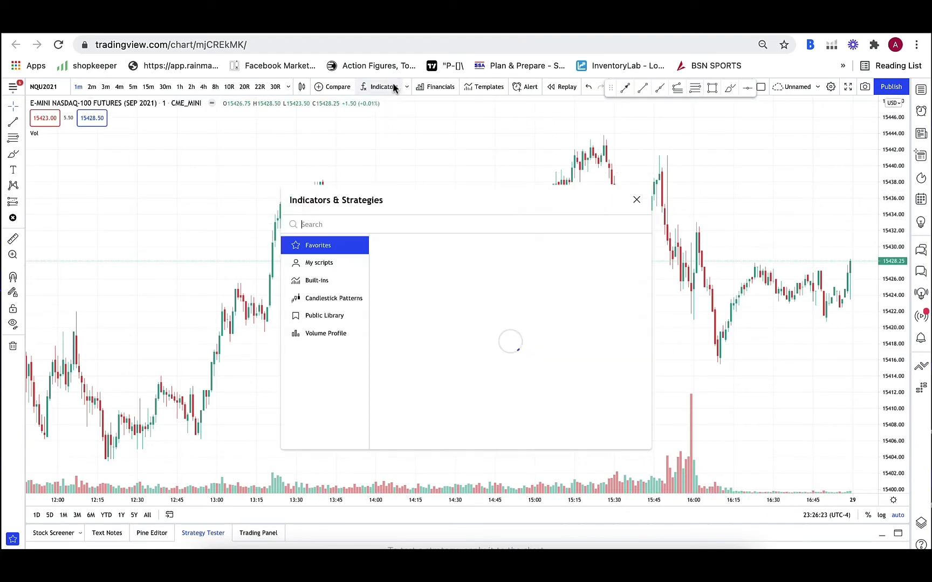
click(326, 351)
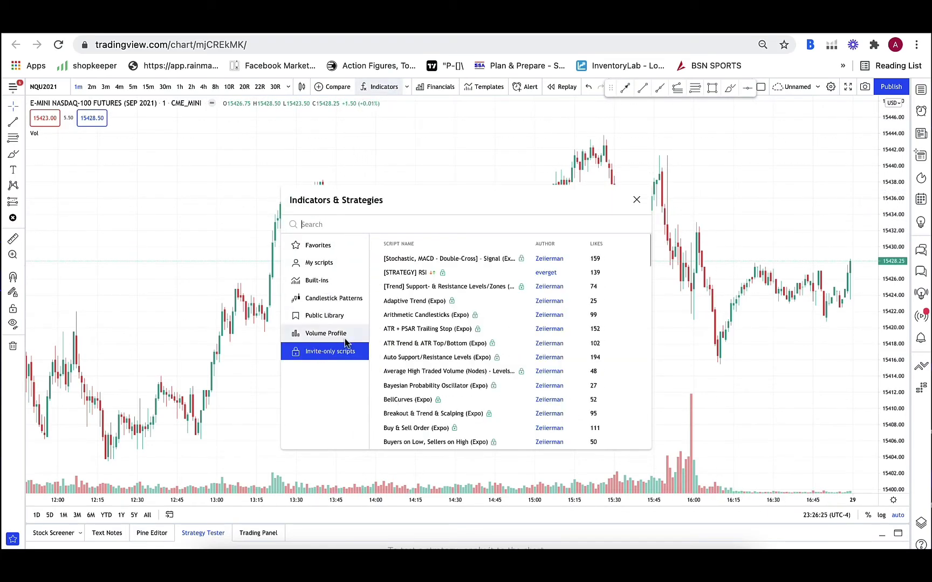
click(425, 303)
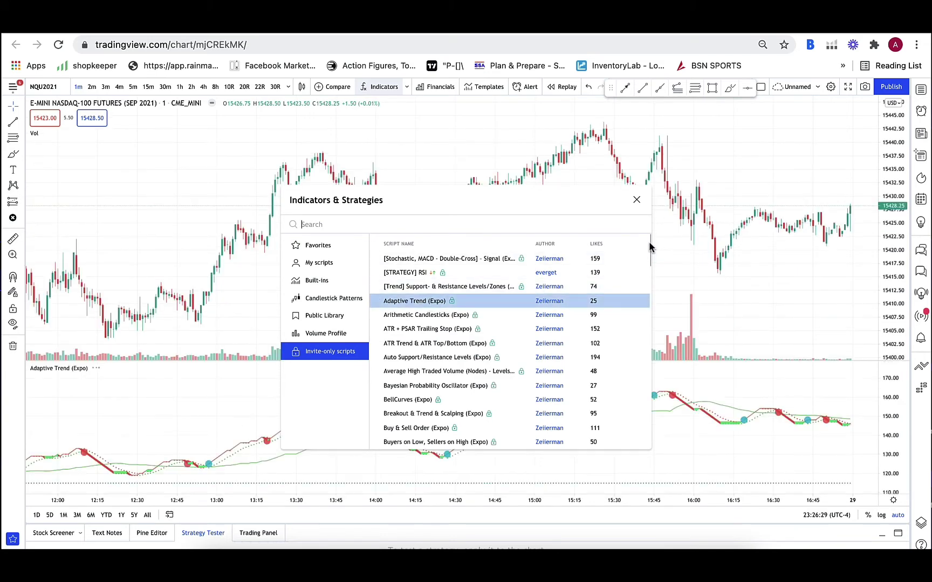
scroll(649, 247, down, 10)
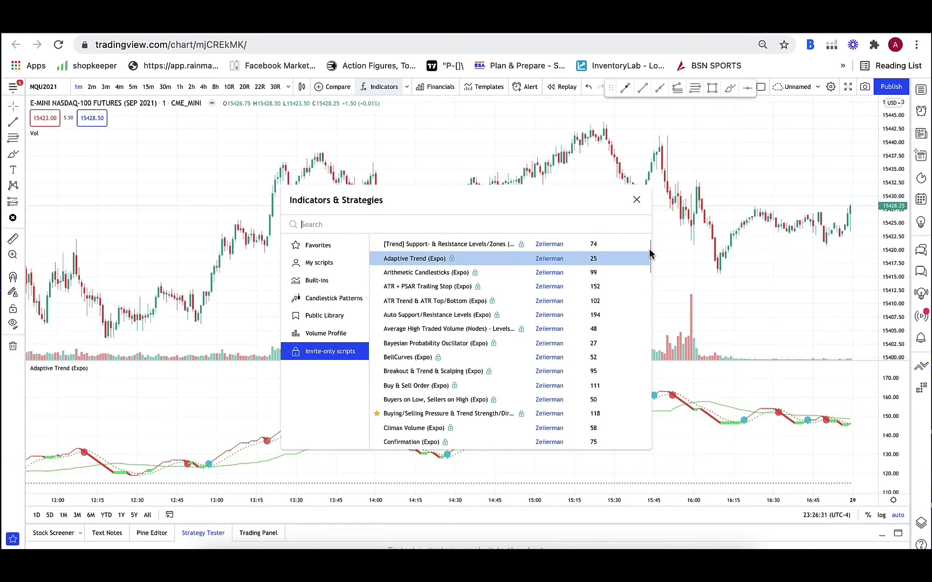
scroll(646, 293, down, 10)
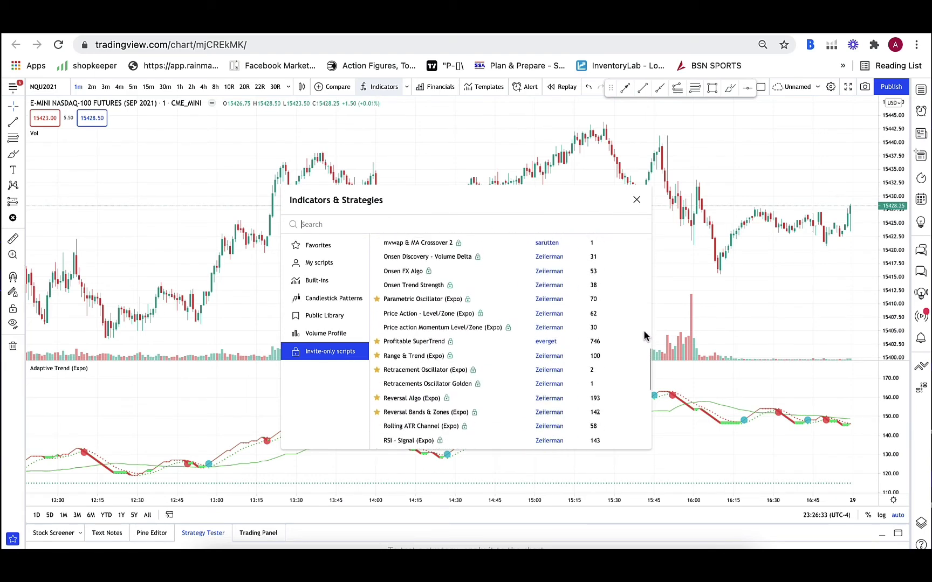
scroll(645, 339, down, 2)
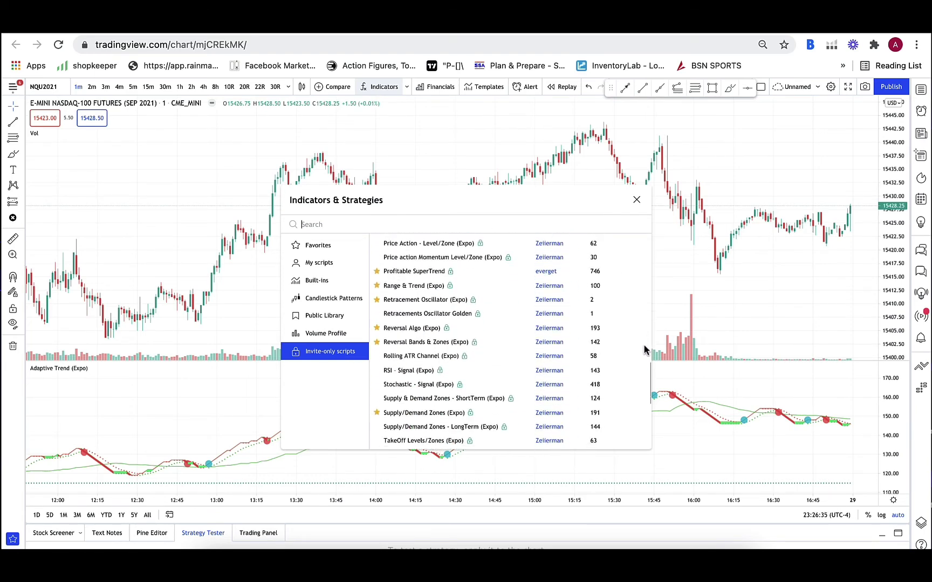
click(416, 292)
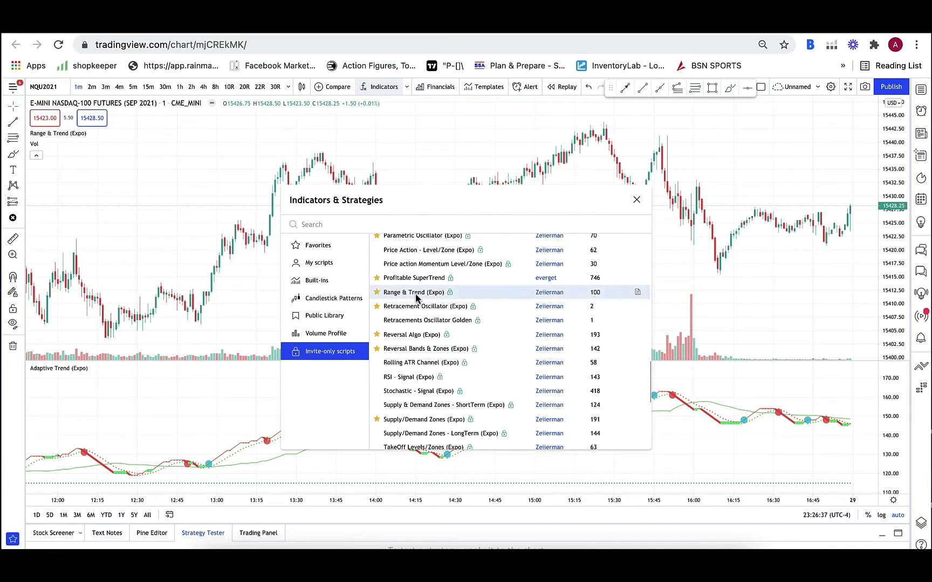
click(636, 200)
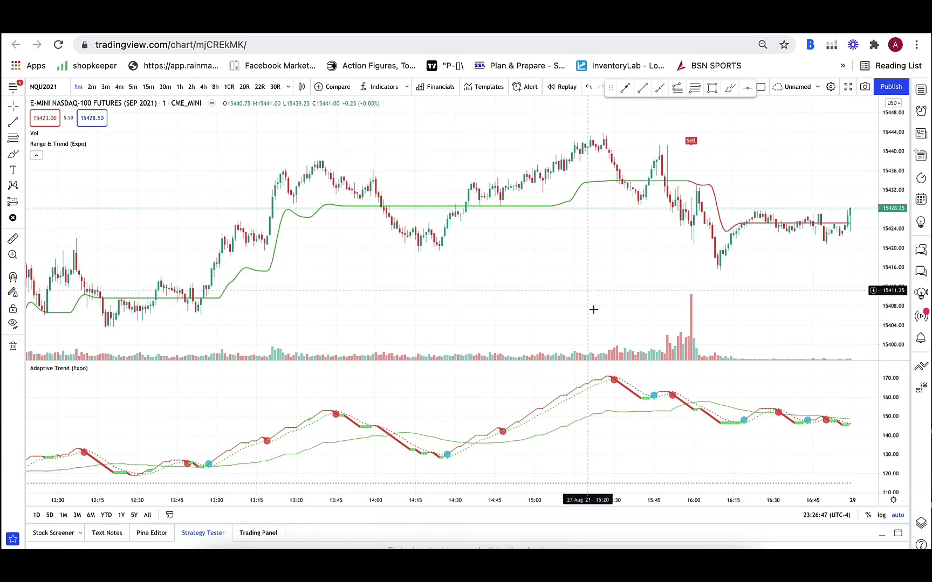
Rename the NQ chart layout from Unnamed to 'futures' and save.
click(819, 89)
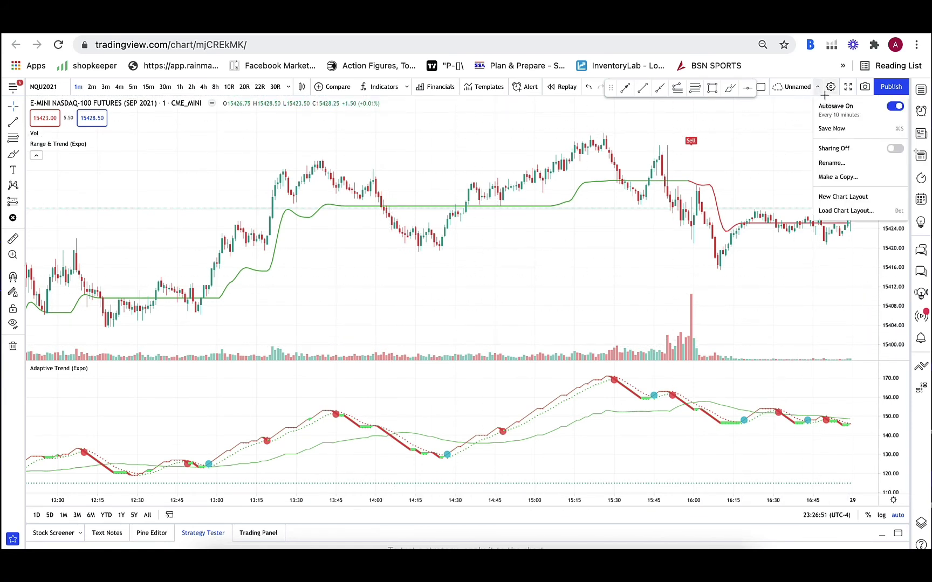
click(833, 162)
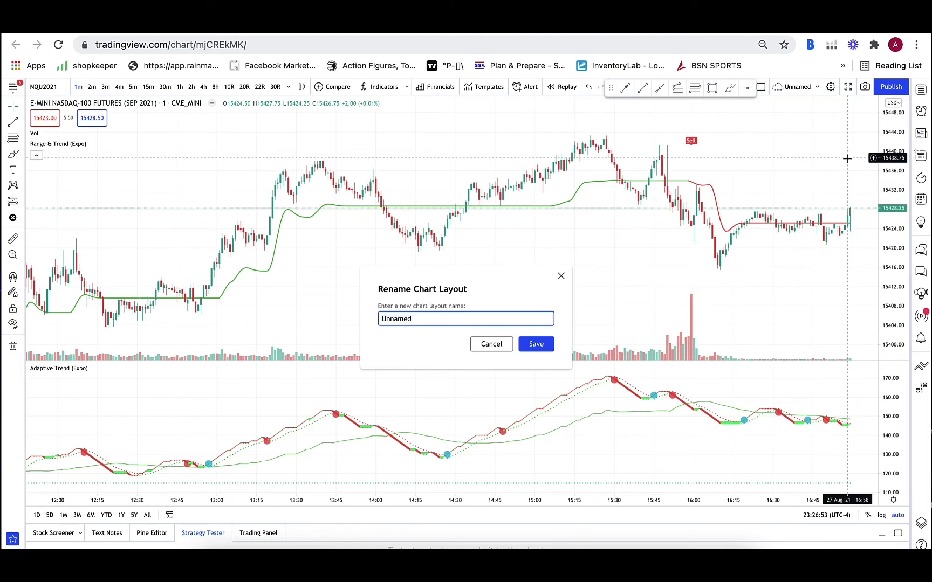
text(futures)
click(548, 342)
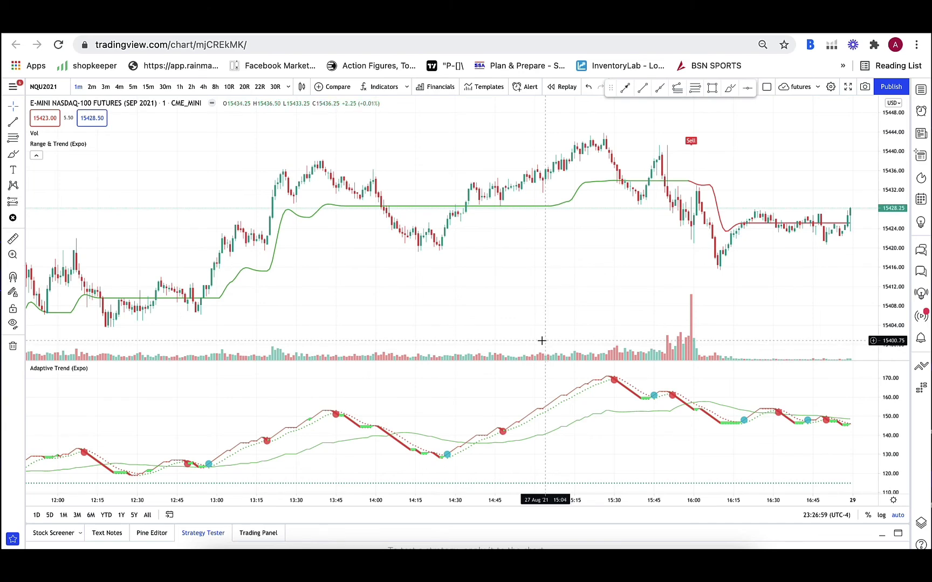
click(13, 88)
mouse_move(50, 97)
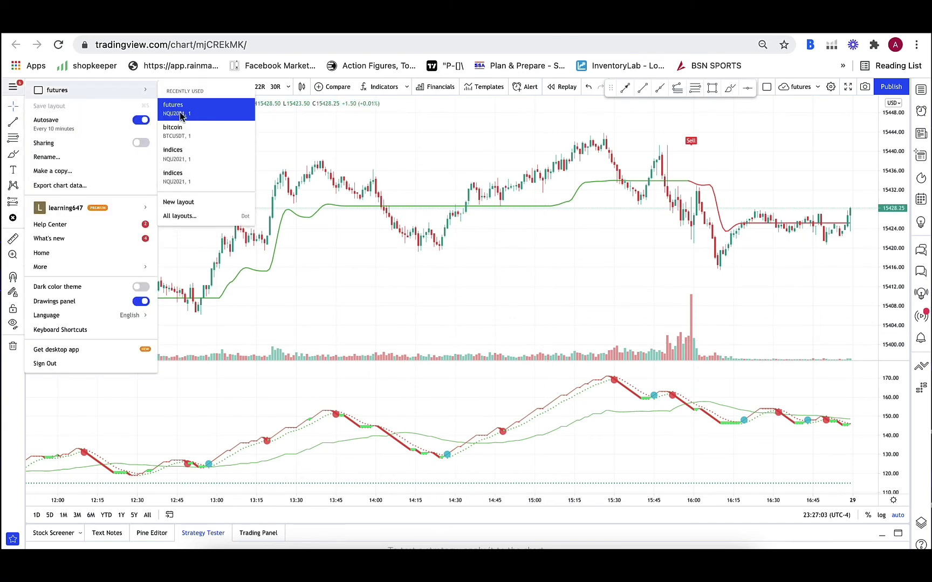
click(186, 127)
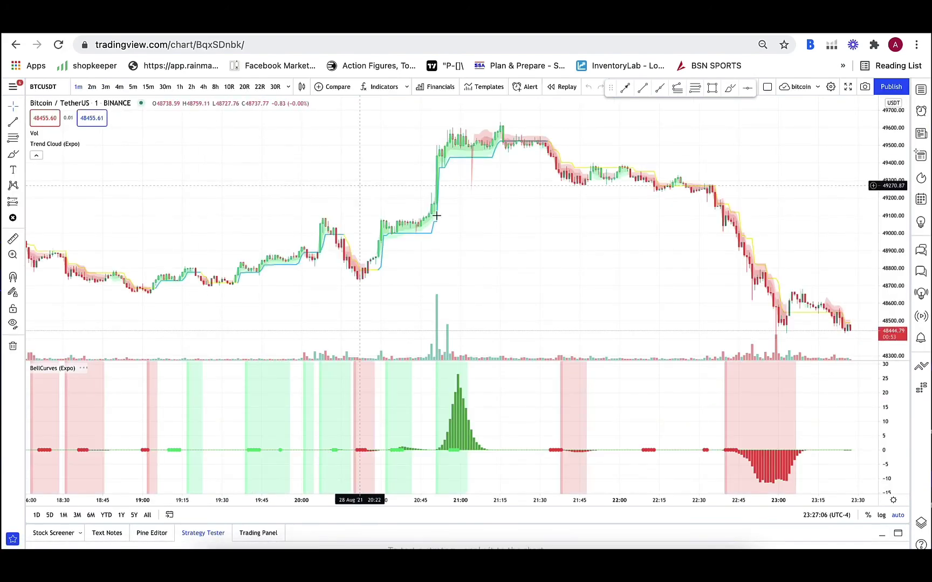
click(11, 86)
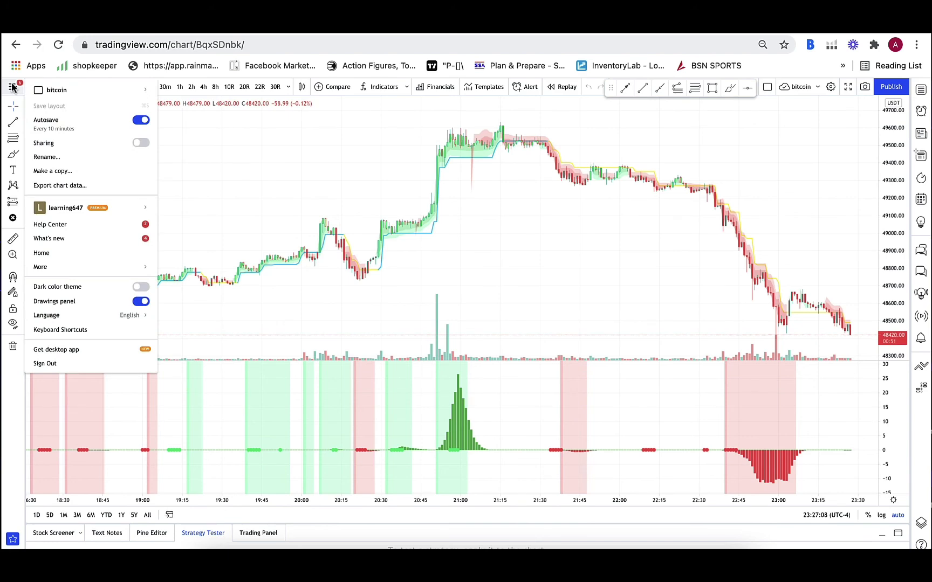
mouse_move(135, 96)
click(171, 107)
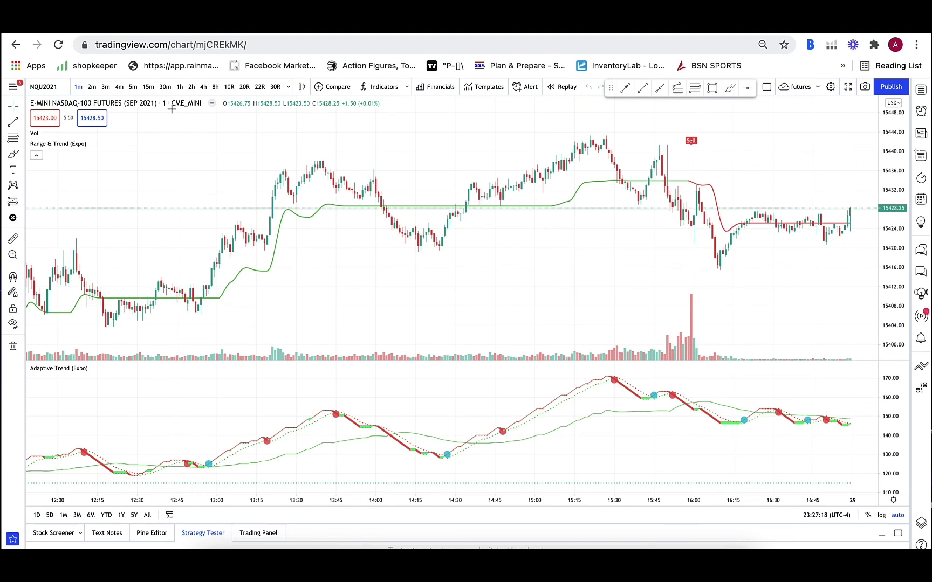
click(817, 88)
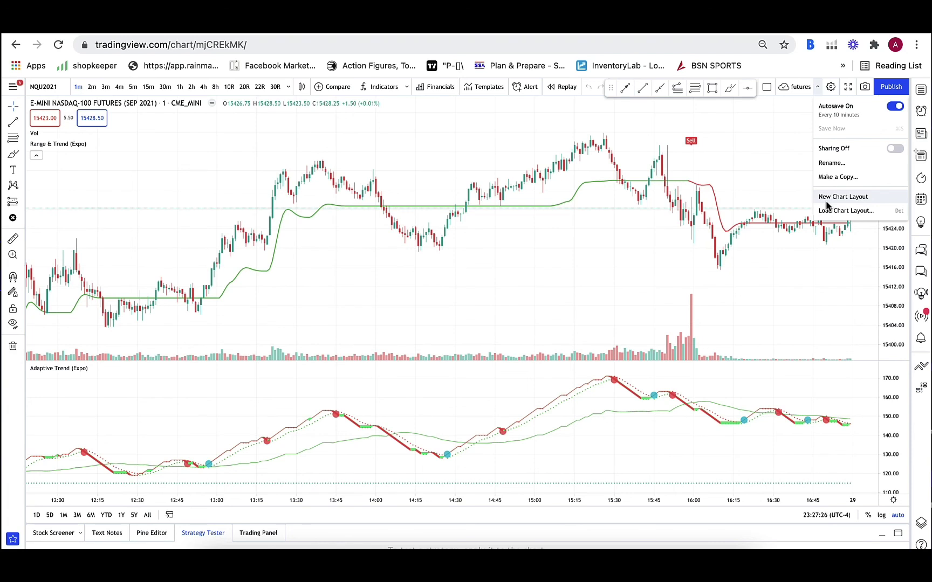
click(766, 171)
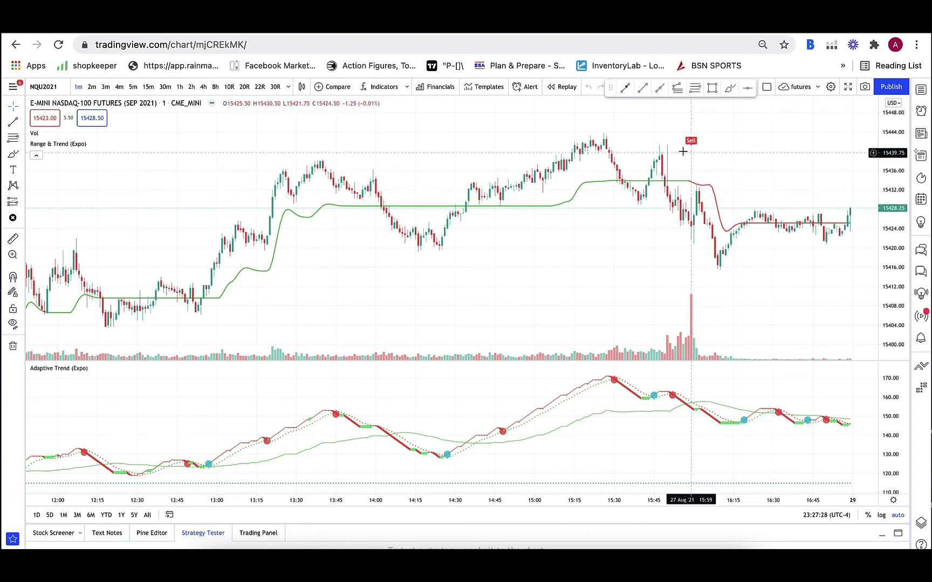